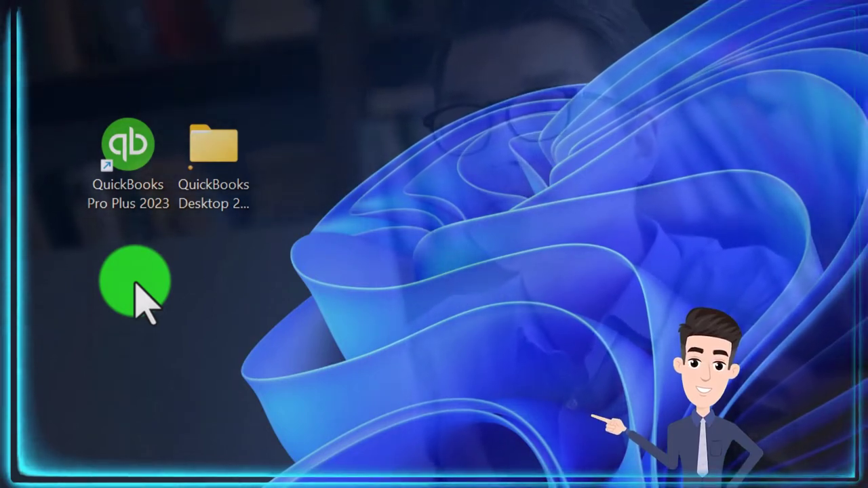
- Open the QB Data Files folder inside the desktop's QuickBooks Desktop 2023 folder
{"action": "double_click", "coordinate": [241, 165]}
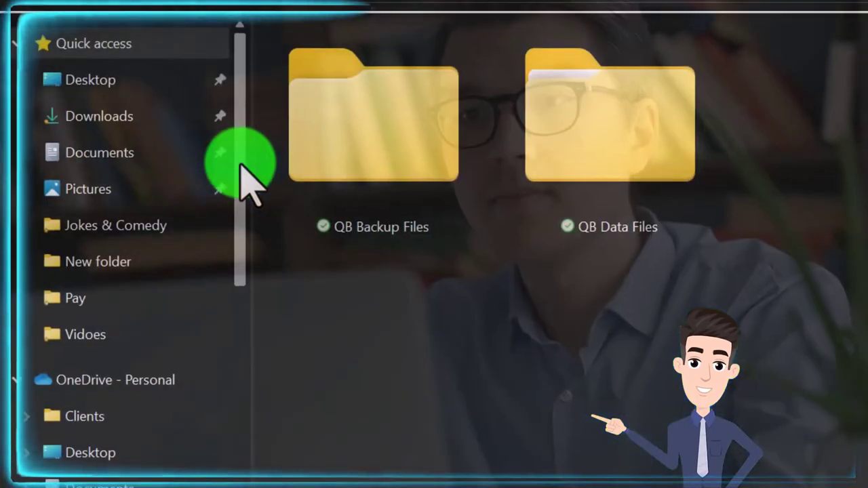
{"action": "mouse_move", "coordinate": [563, 69]}
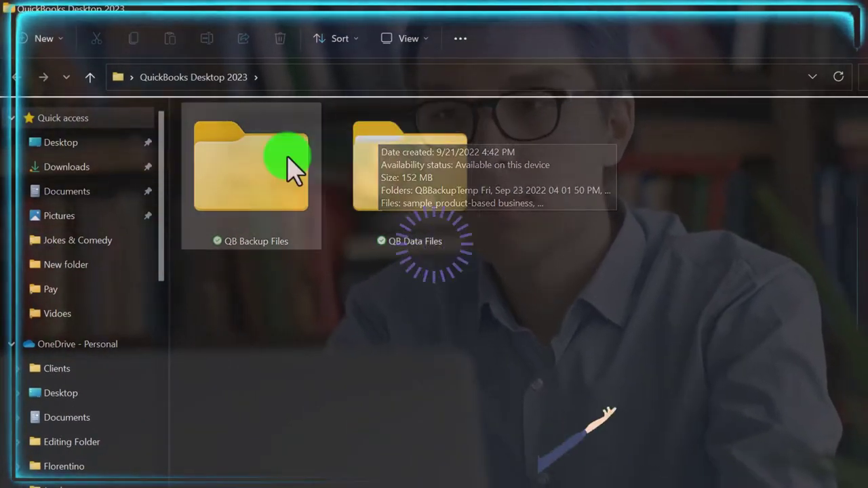
{"action": "mouse_move", "coordinate": [288, 166]}
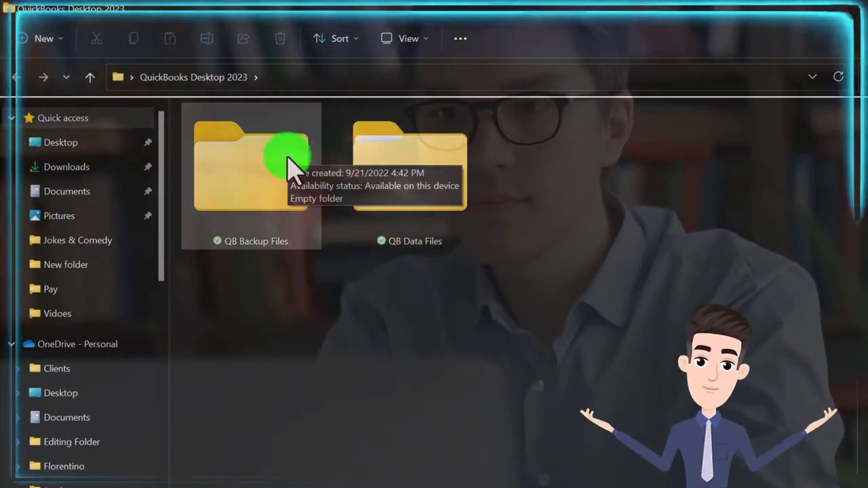
{"action": "left_click", "coordinate": [396, 197]}
{"action": "double_click", "coordinate": [396, 196]}
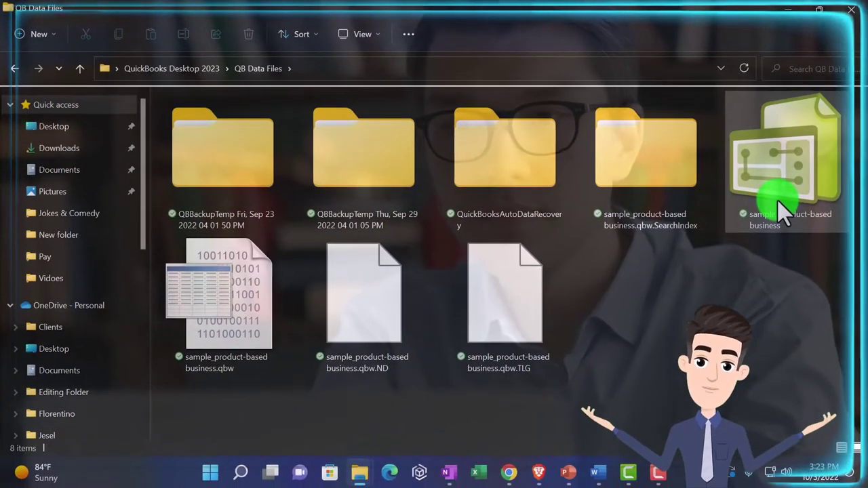
- Examine the file properties of the sample_product-based business company file, then close them
{"action": "double_click", "coordinate": [780, 203]}
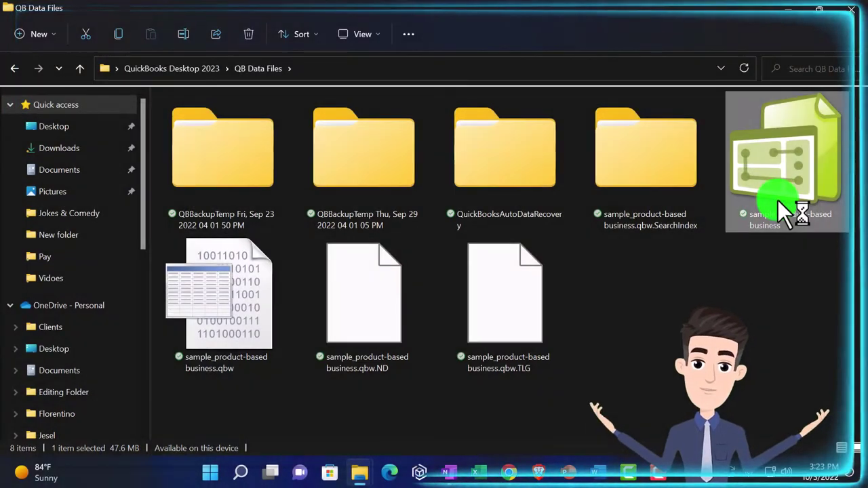
{"action": "right_click", "coordinate": [779, 201]}
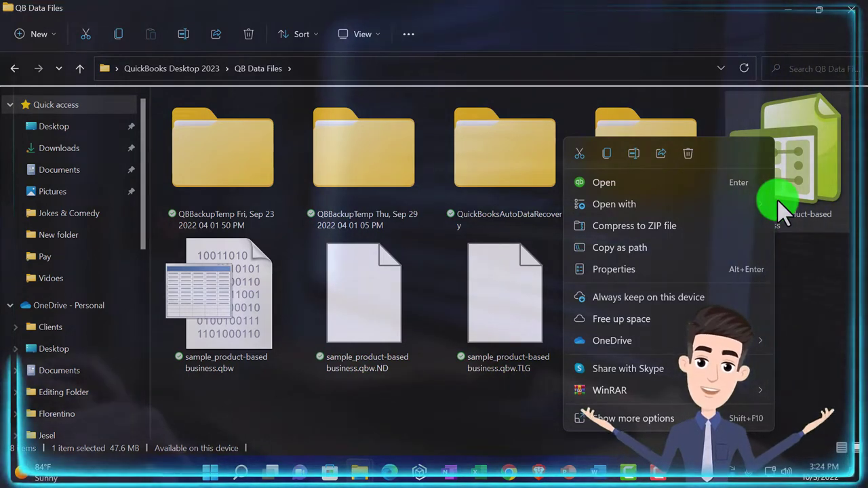
{"action": "left_click", "coordinate": [628, 272]}
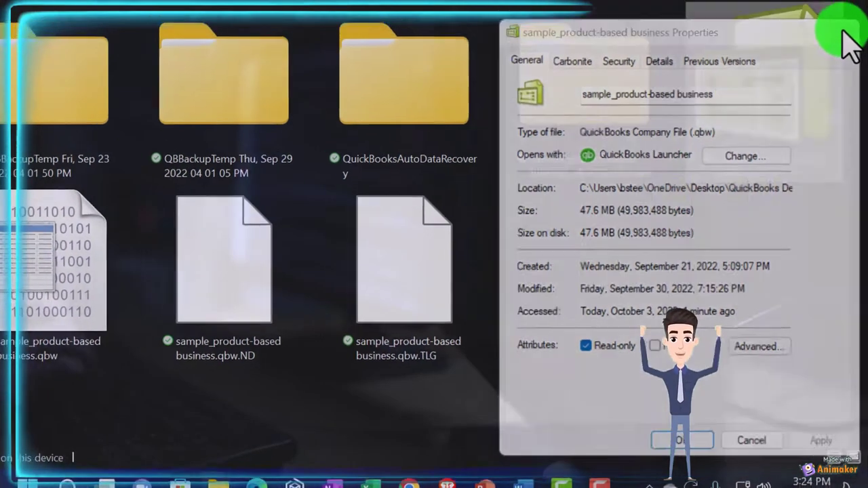
{"action": "left_click", "coordinate": [847, 13]}
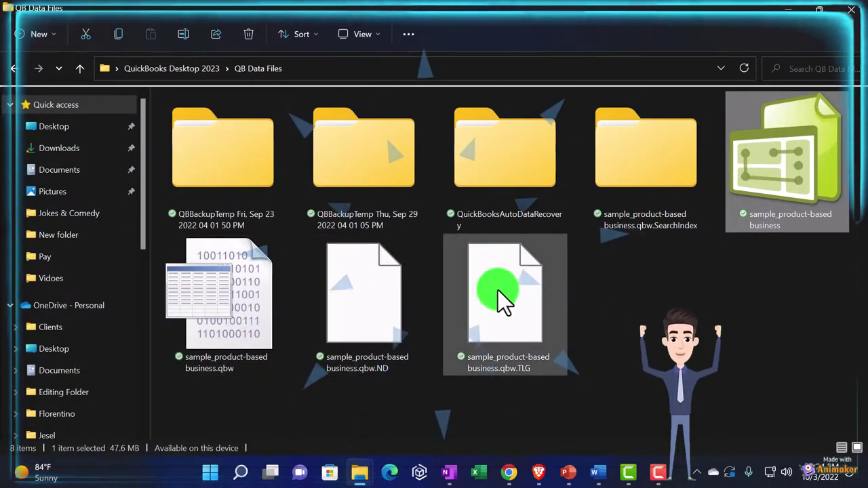
{"action": "mouse_move", "coordinate": [498, 290]}
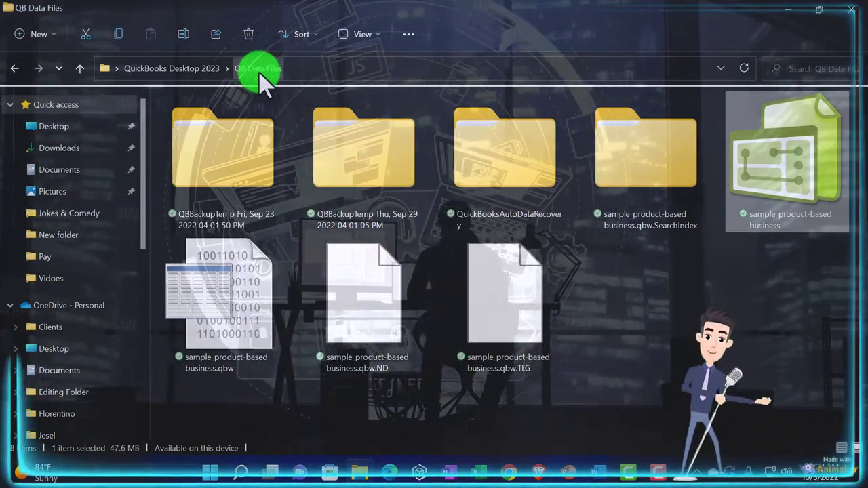
- Open the QB Backup Files folder in QuickBooks Desktop 2023 and restore the folder window to a smaller size over the desktop
{"action": "left_click", "coordinate": [199, 70]}
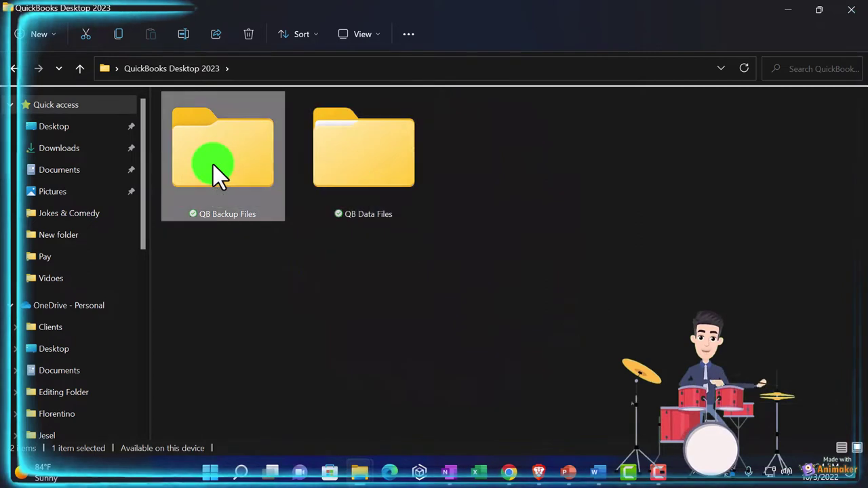
{"action": "double_click", "coordinate": [213, 164]}
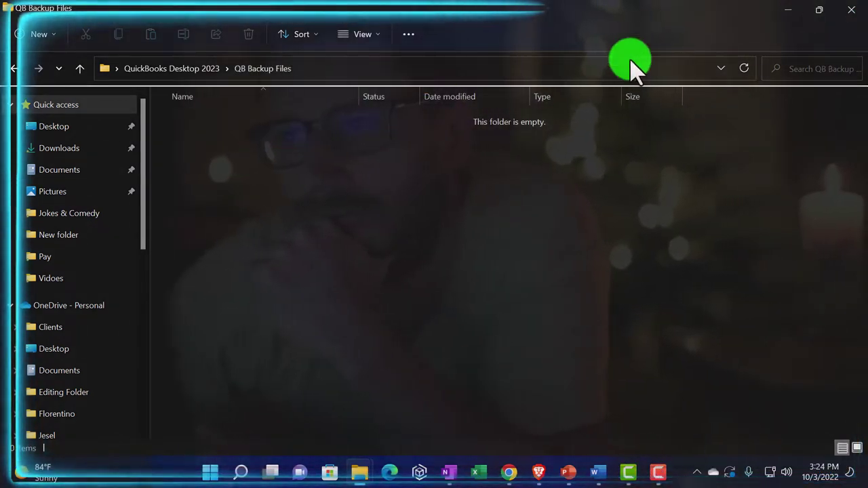
{"action": "left_click", "coordinate": [819, 10]}
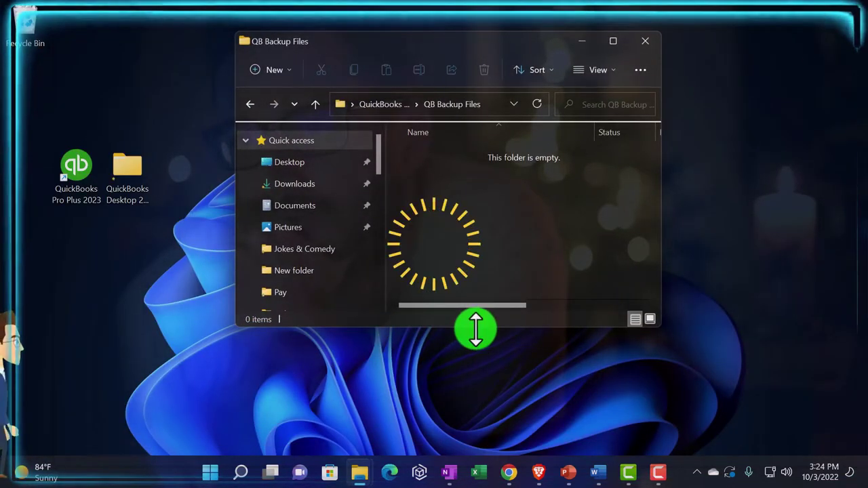
{"action": "left_click_drag", "start_coordinate": [475, 329], "coordinate": [488, 441]}
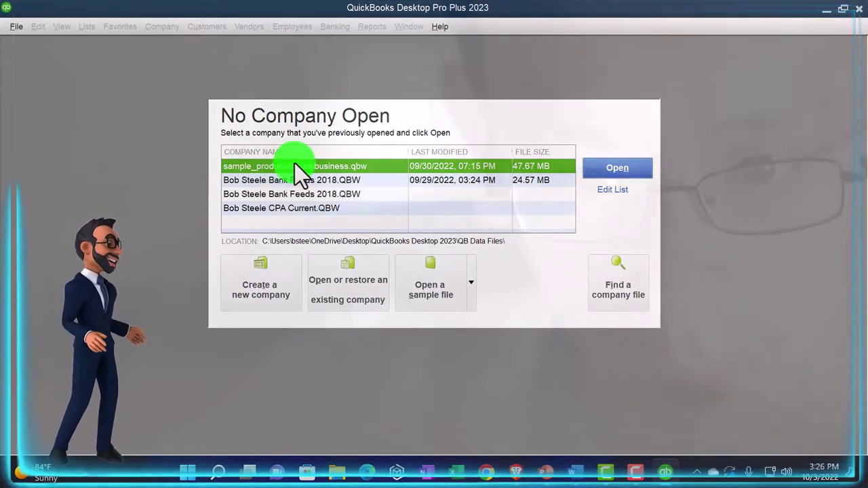
- In QuickBooks Desktop, open the company file sample_product-based business.qbw
{"action": "left_click", "coordinate": [599, 165]}
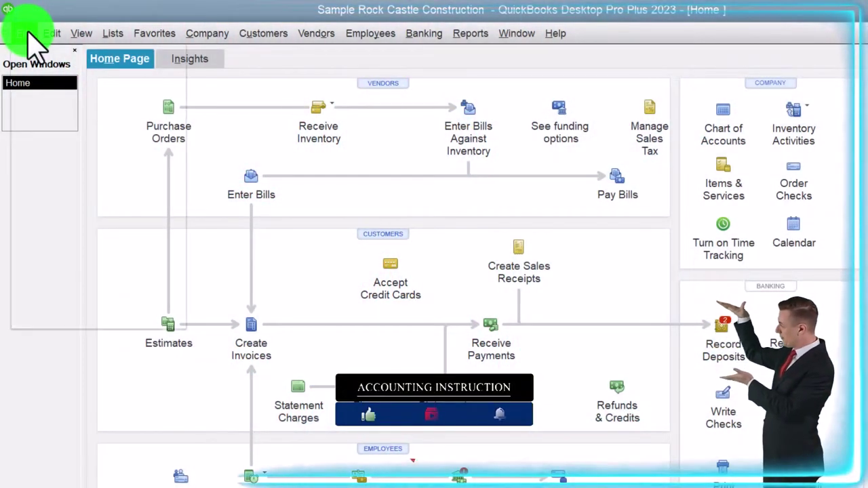
- Start creating a local backup of the company file and open its backup options
{"action": "left_click", "coordinate": [27, 34]}
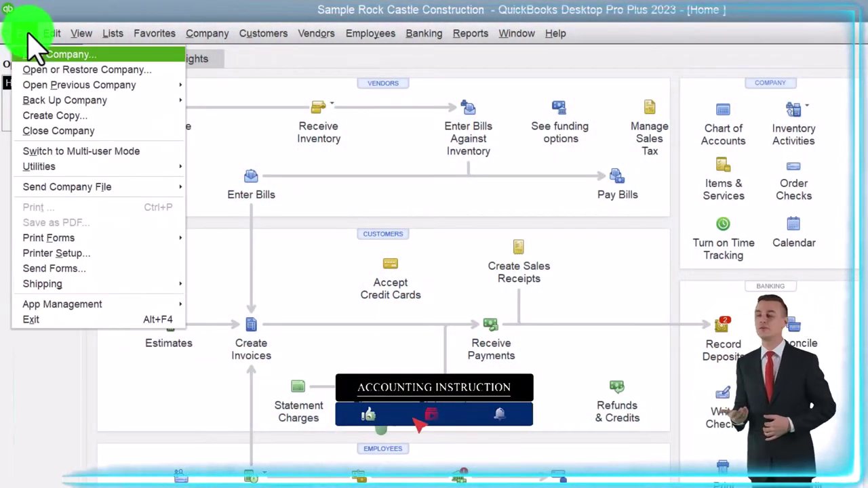
{"action": "mouse_move", "coordinate": [35, 100]}
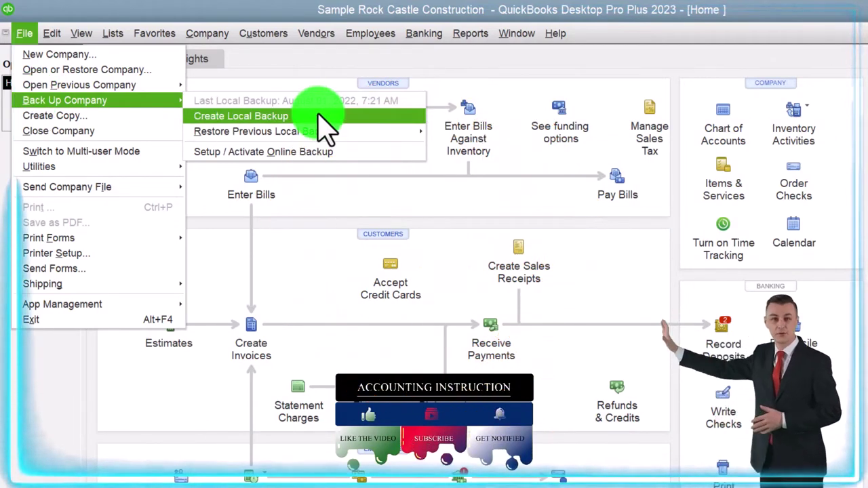
{"action": "key", "text": "Down"}
{"action": "key", "text": "Down"}
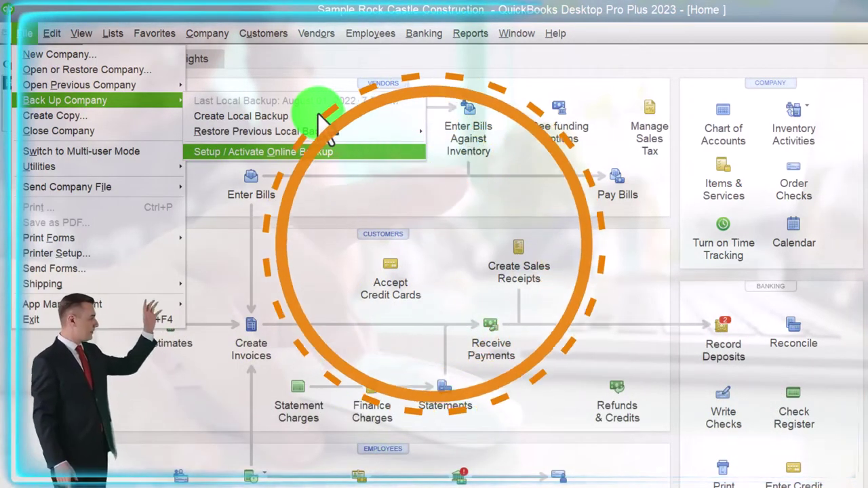
{"action": "key", "text": "Up"}
{"action": "key", "text": "Up"}
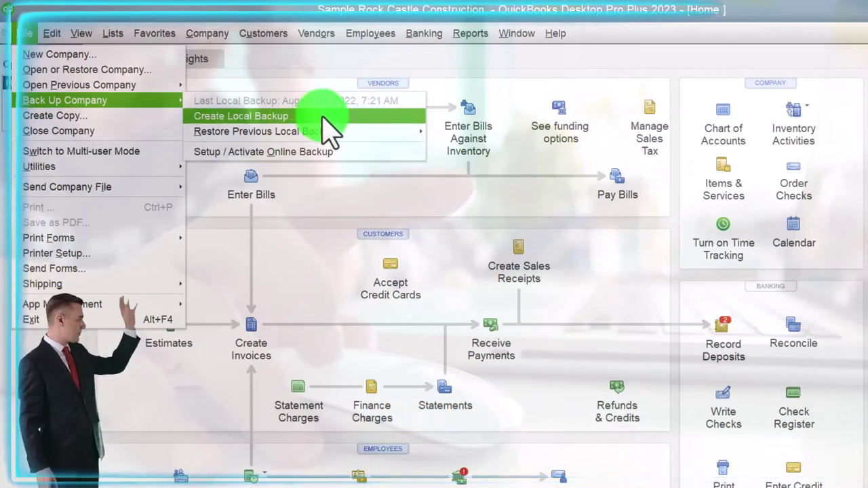
{"action": "left_click", "coordinate": [323, 116]}
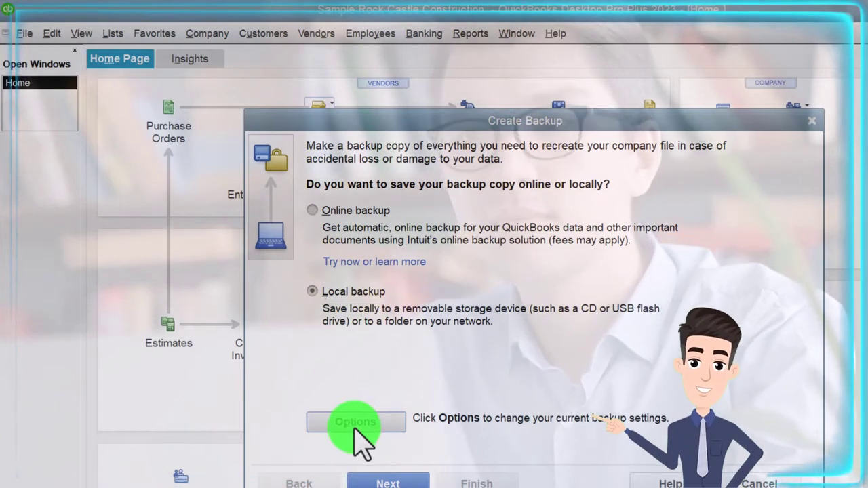
{"action": "left_click", "coordinate": [355, 423]}
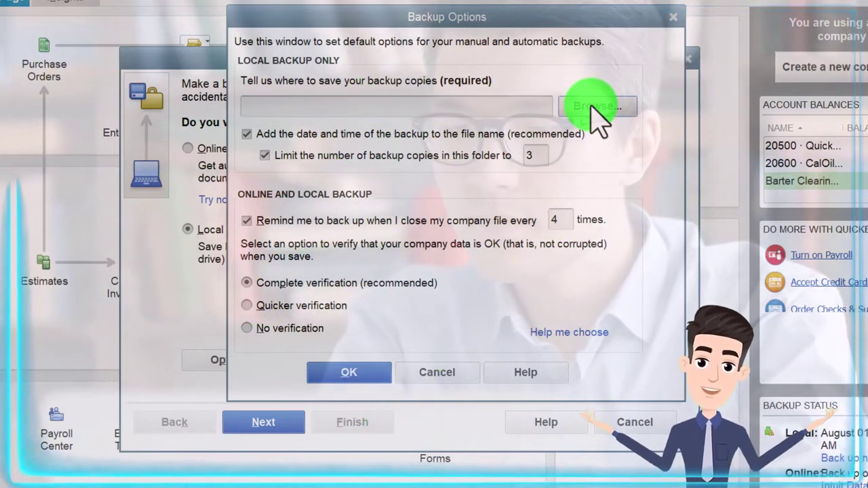
- Try to choose the backup location by browsing into Desktop's QuickBooks Desktop 2023 folder
{"action": "left_click", "coordinate": [590, 106]}
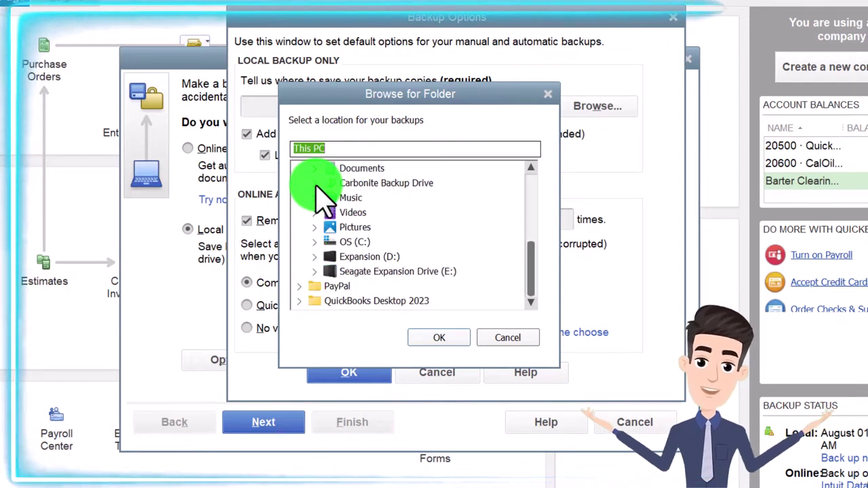
{"action": "scroll", "coordinate": [324, 197], "scroll_direction": "up", "scroll_amount": 1}
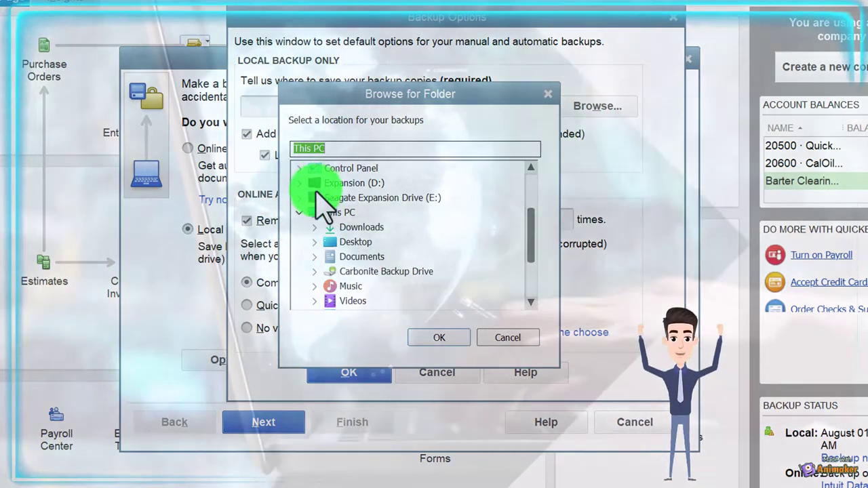
{"action": "left_click", "coordinate": [314, 241]}
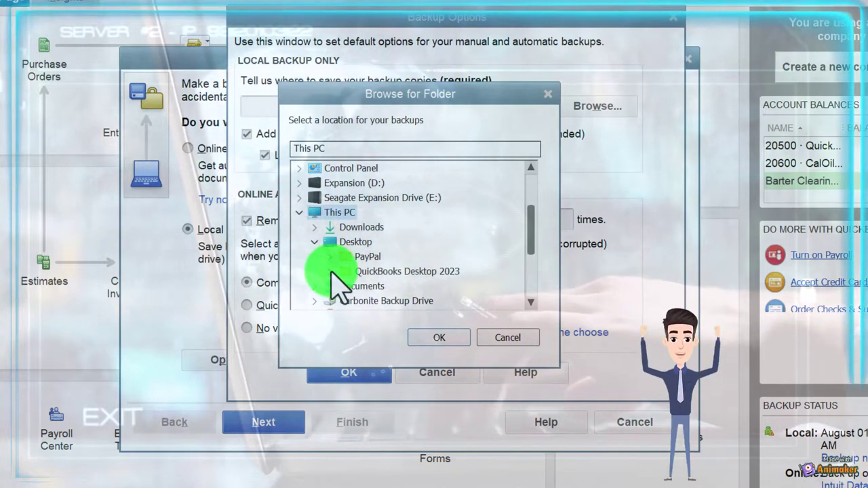
{"action": "left_click", "coordinate": [330, 272]}
{"action": "scroll", "coordinate": [339, 271], "scroll_direction": "down", "scroll_amount": 1}
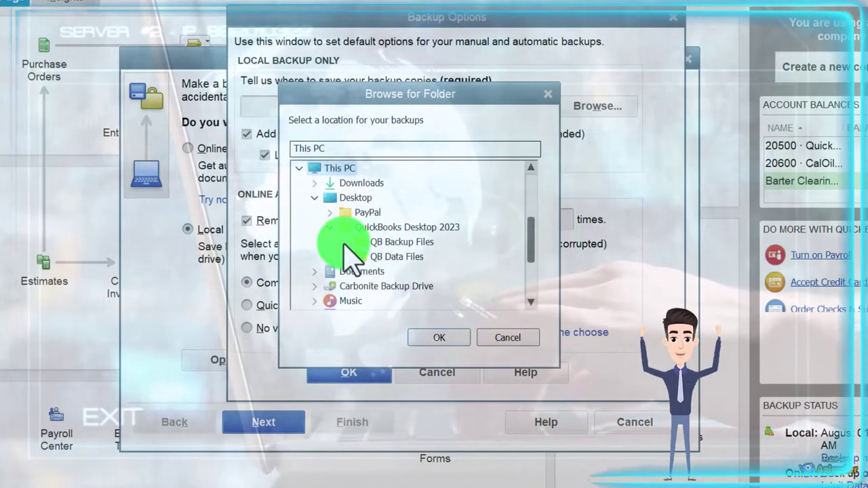
{"action": "left_click", "coordinate": [440, 340]}
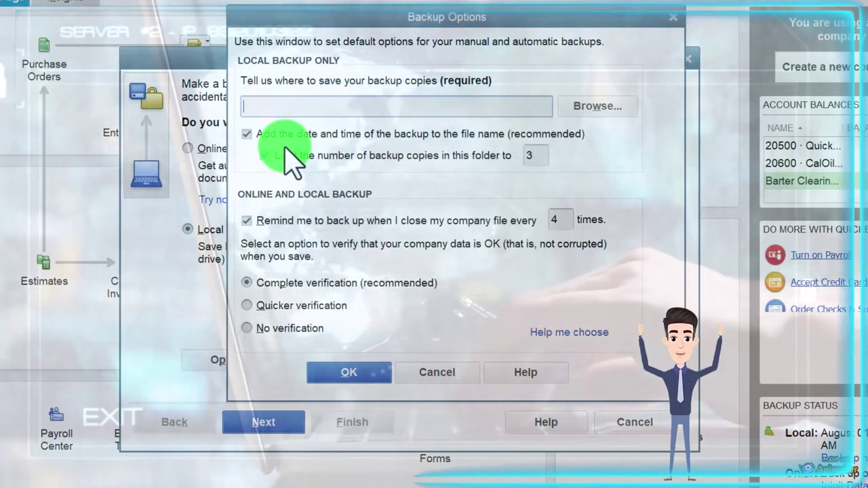
- Set the backup location to the QB Backup Files folder under Desktop\QuickBooks Desktop 2023 and accept saving on the same drive
{"action": "left_click", "coordinate": [526, 108]}
{"action": "left_click", "coordinate": [600, 107]}
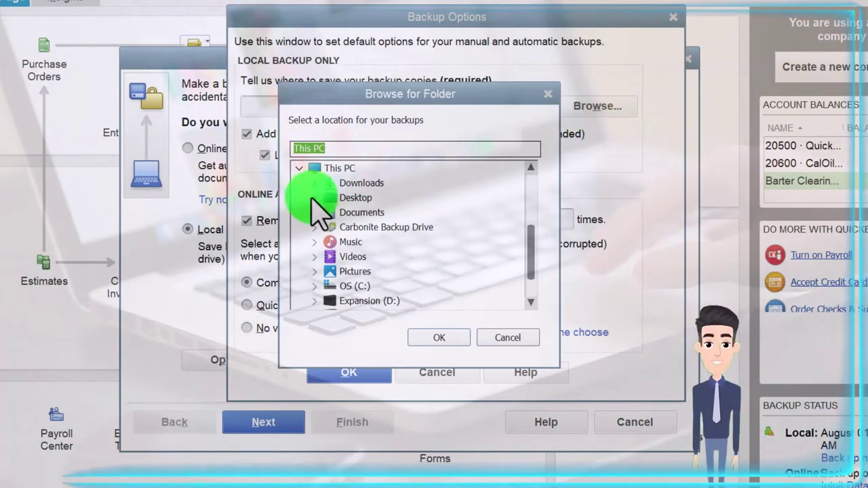
{"action": "left_click", "coordinate": [330, 227]}
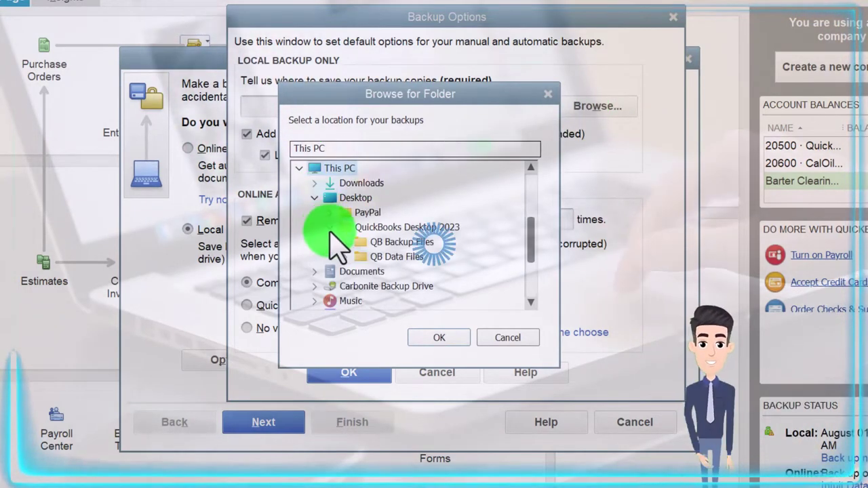
{"action": "left_click", "coordinate": [350, 255]}
{"action": "left_click", "coordinate": [346, 227]}
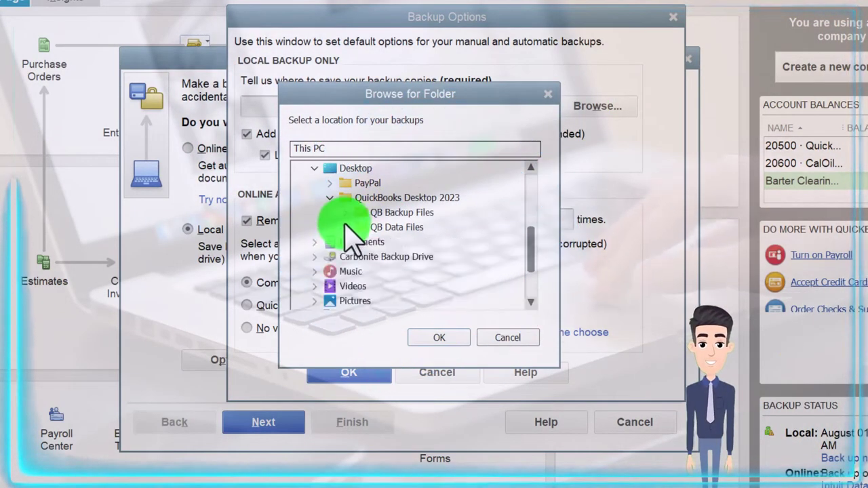
{"action": "left_click", "coordinate": [438, 338]}
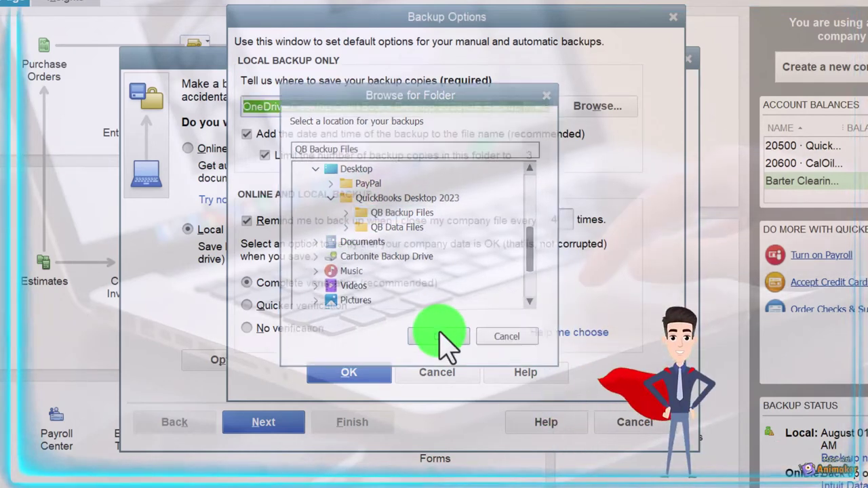
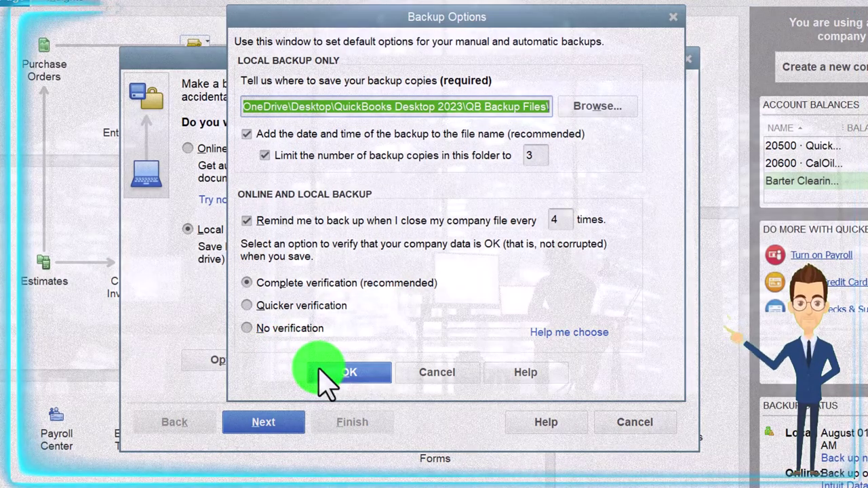
{"action": "left_click", "coordinate": [332, 373]}
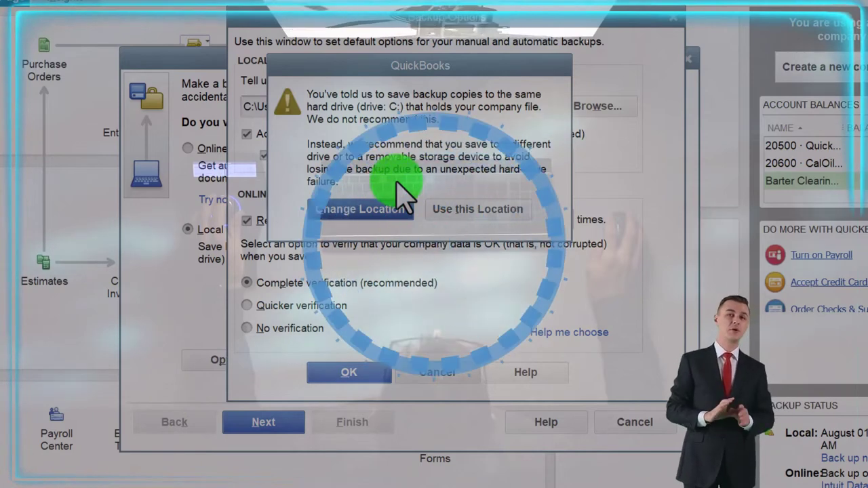
{"action": "left_click", "coordinate": [475, 214]}
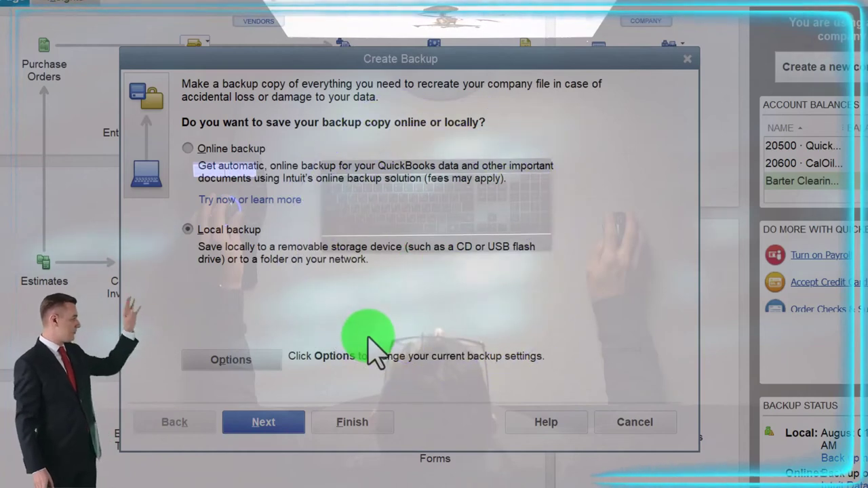
- Save the local backup now as a QBW Backup (*.QBB) in the QB Backup Files folder, keeping the suggested file name
{"action": "left_click", "coordinate": [273, 423]}
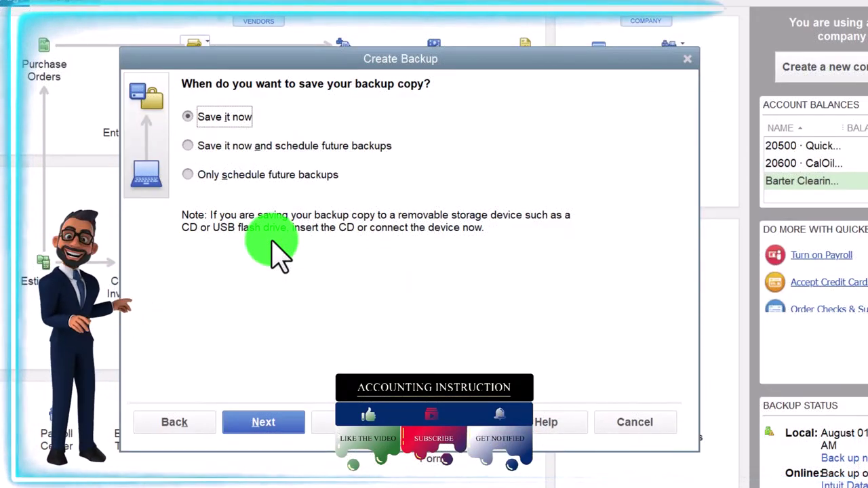
{"action": "left_click", "coordinate": [285, 426]}
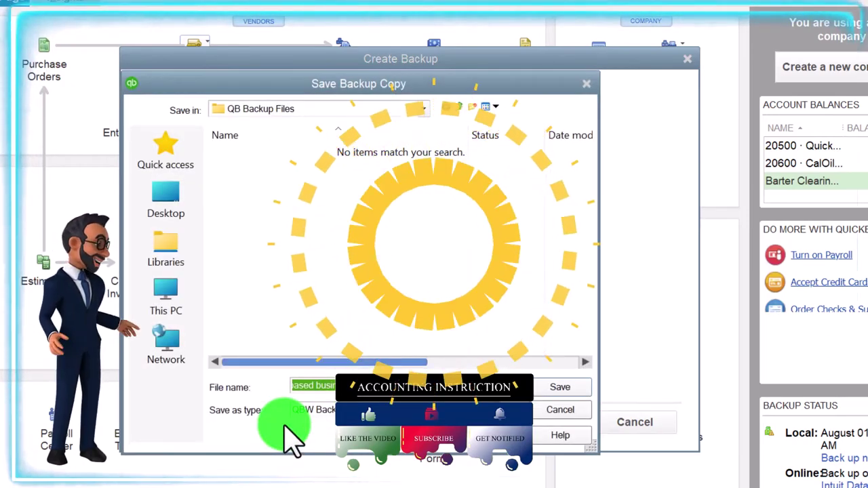
{"action": "left_click", "coordinate": [422, 109]}
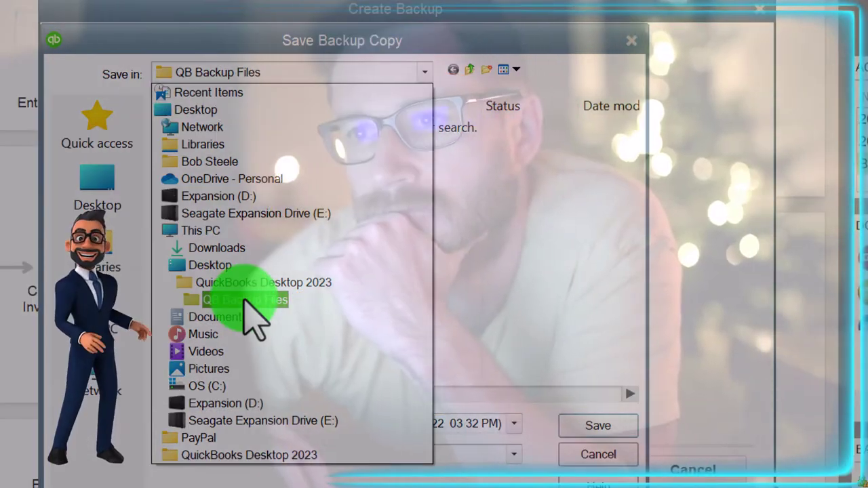
{"action": "left_click", "coordinate": [244, 299]}
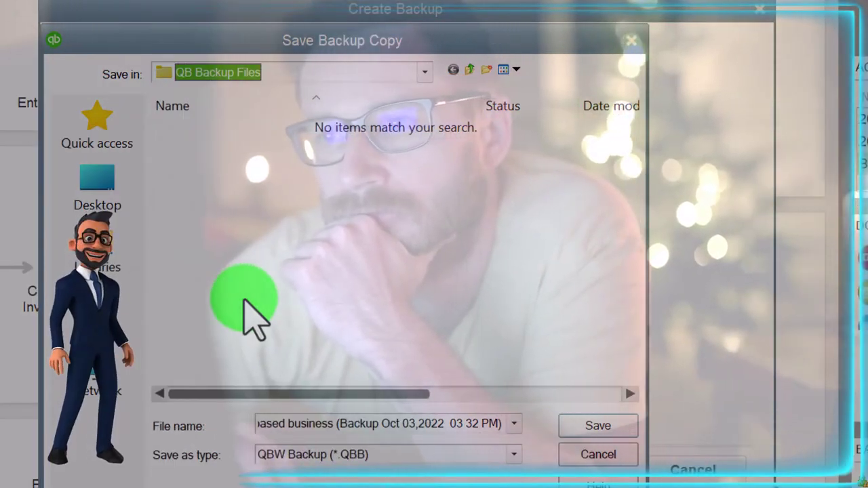
{"action": "left_click", "coordinate": [304, 424]}
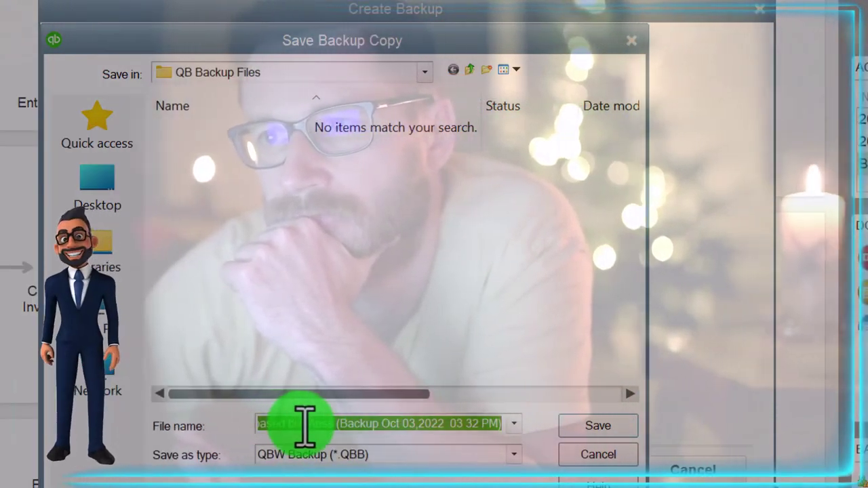
{"action": "key", "text": "Home"}
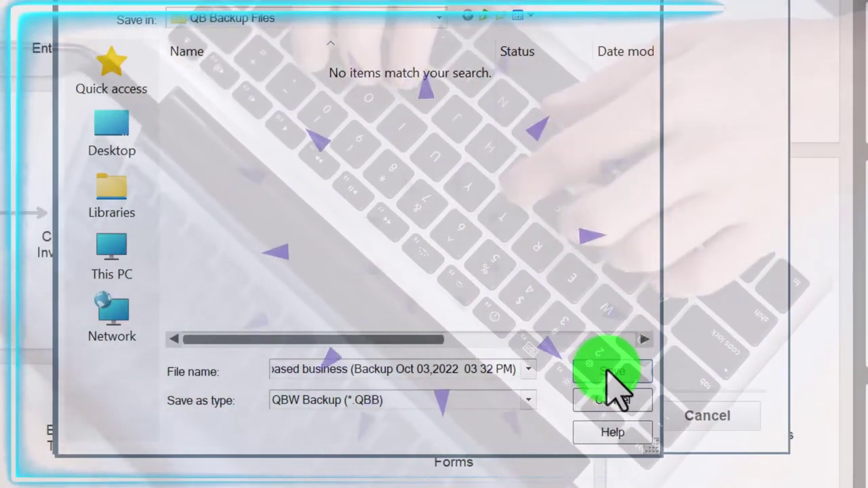
{"action": "left_click", "coordinate": [610, 371]}
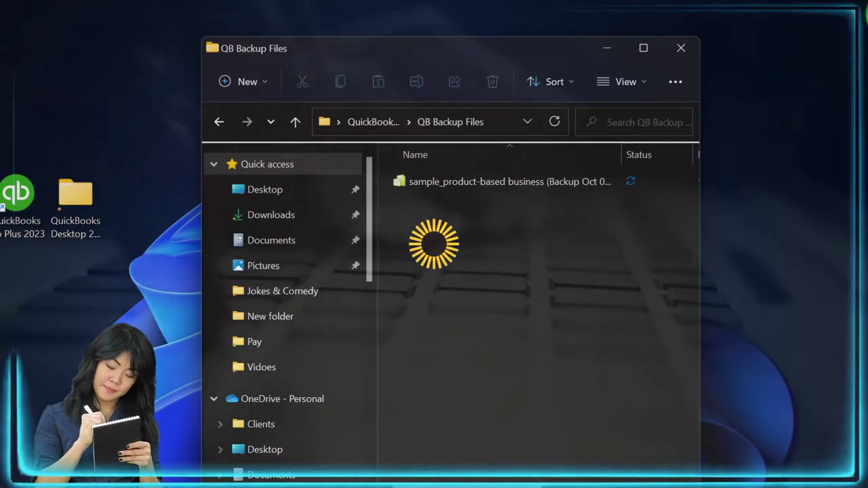
- In File Explorer, reopen the desktop's QuickBooks Desktop 2023 folder, maximize it and check the backup file in QB Backup Files
{"action": "left_click", "coordinate": [683, 49]}
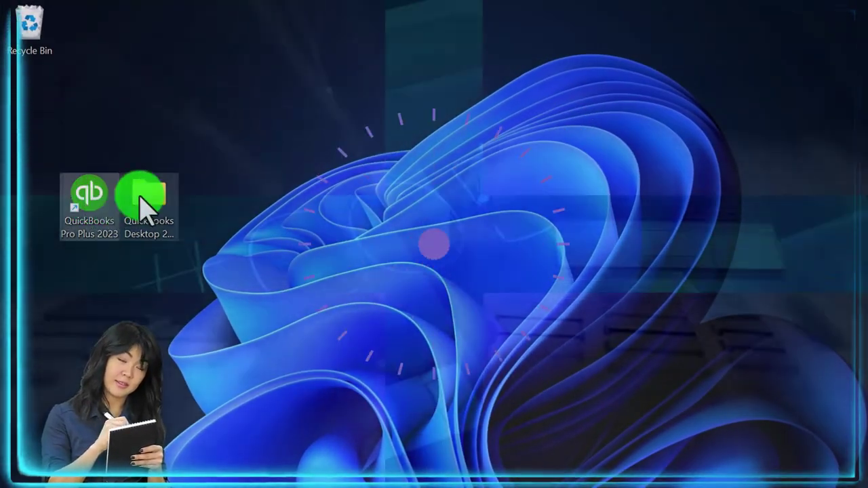
{"action": "left_click", "coordinate": [156, 203]}
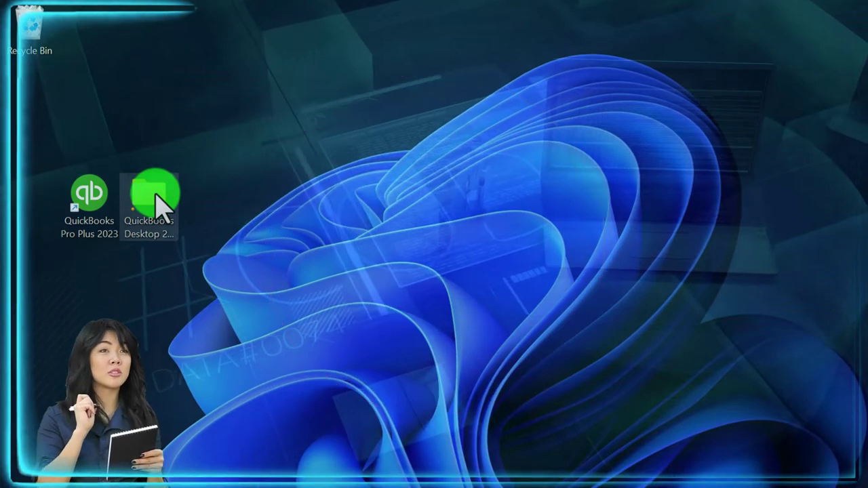
{"action": "double_click", "coordinate": [156, 202]}
{"action": "left_click", "coordinate": [713, 47]}
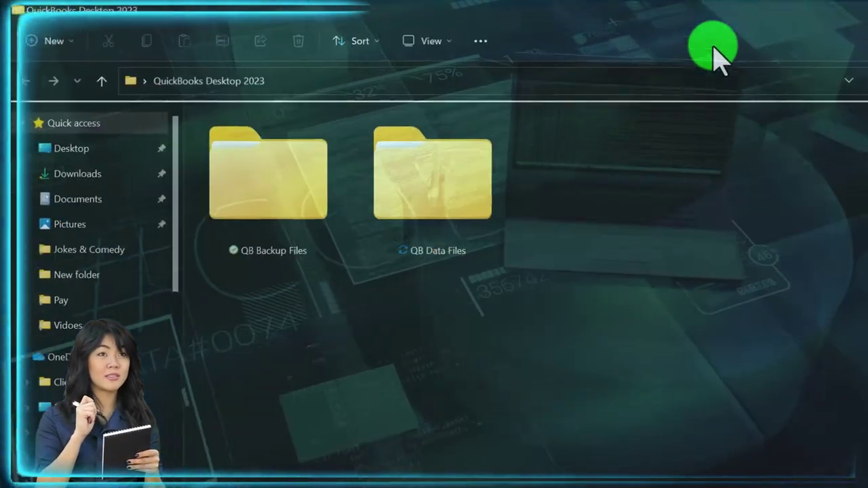
{"action": "double_click", "coordinate": [280, 203]}
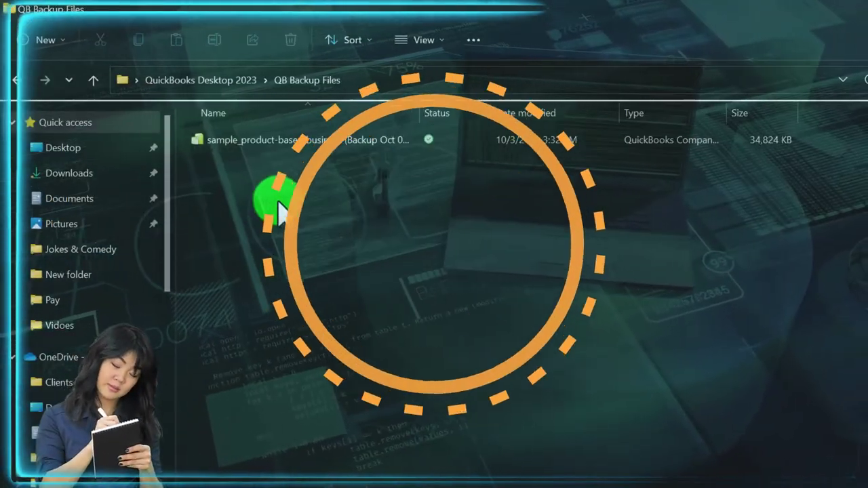
{"action": "left_click", "coordinate": [266, 147]}
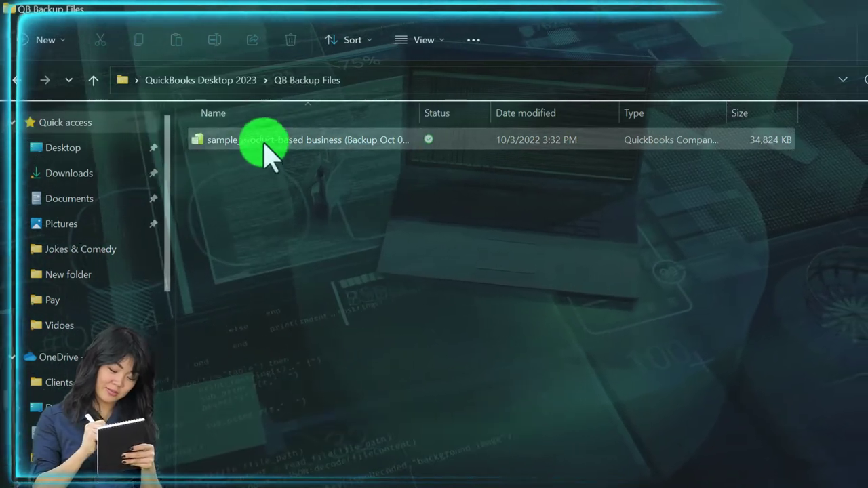
- Go up to the QuickBooks Desktop 2023 folder and examine the company data files in QB Data Files
{"action": "left_click", "coordinate": [229, 81]}
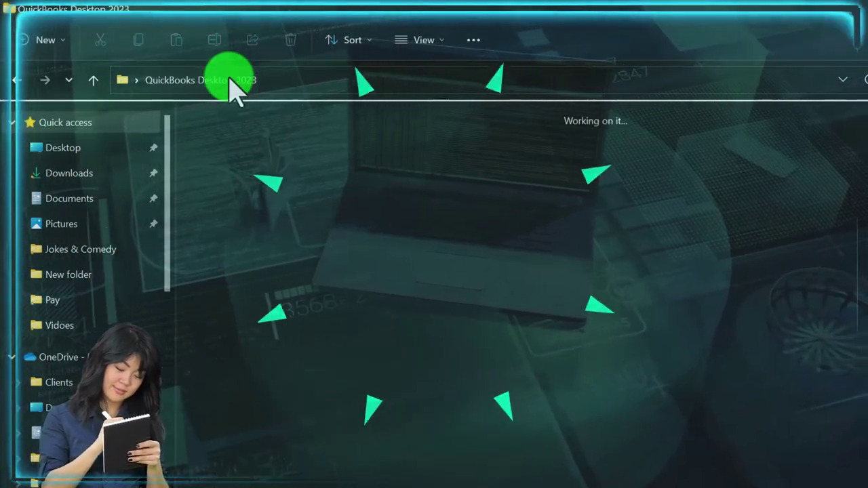
{"action": "left_click", "coordinate": [454, 193]}
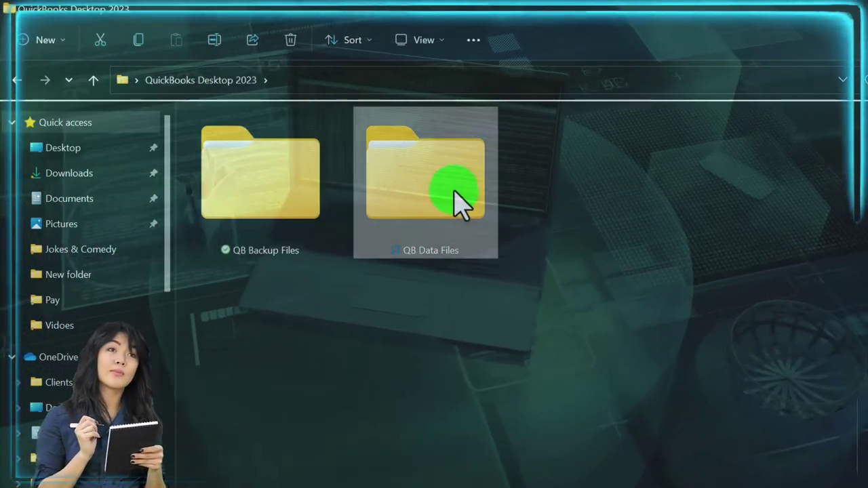
{"action": "double_click", "coordinate": [454, 194]}
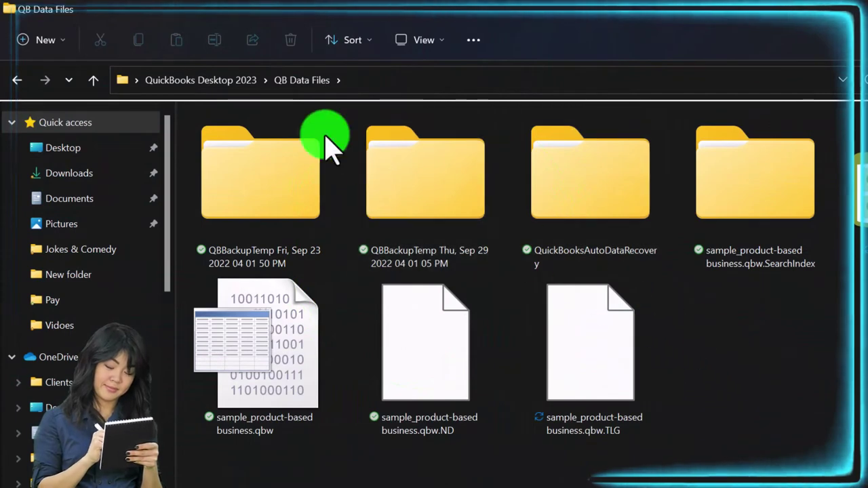
- Return to the QB Backup Files folder and display its contents as large icons
{"action": "left_click", "coordinate": [228, 81]}
{"action": "left_click", "coordinate": [247, 197]}
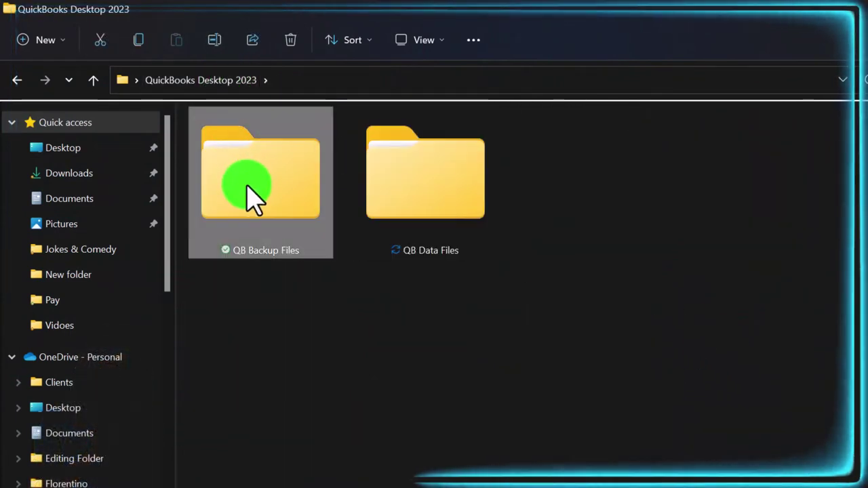
{"action": "double_click", "coordinate": [247, 186]}
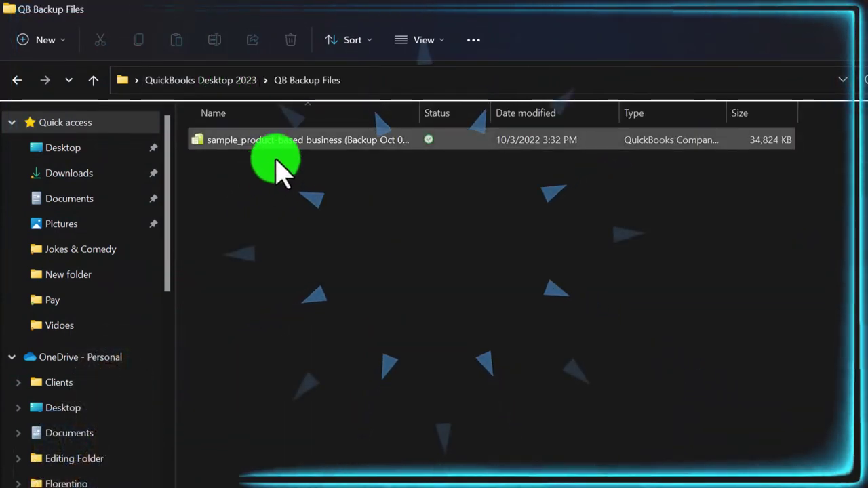
{"action": "left_click", "coordinate": [417, 42]}
{"action": "left_click", "coordinate": [415, 77]}
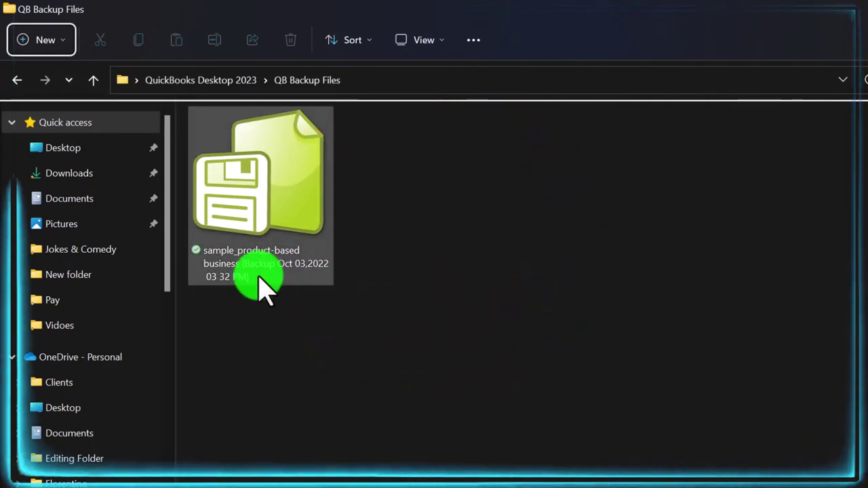
- Check the file type of the sample_product-based business backup file in its properties, and close them
{"action": "mouse_move", "coordinate": [264, 288]}
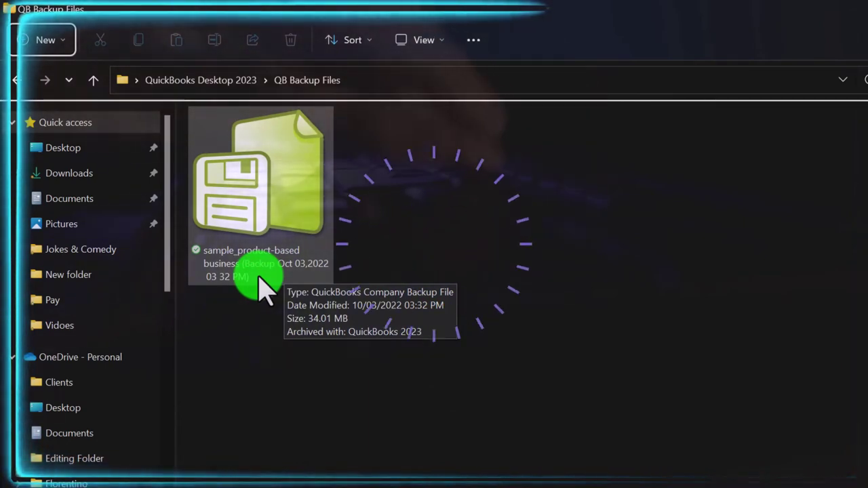
{"action": "left_click", "coordinate": [296, 238]}
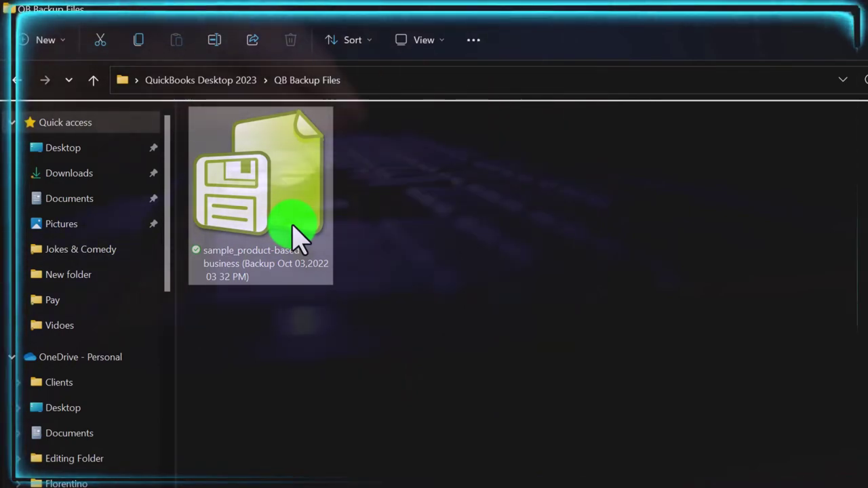
{"action": "right_click", "coordinate": [297, 238]}
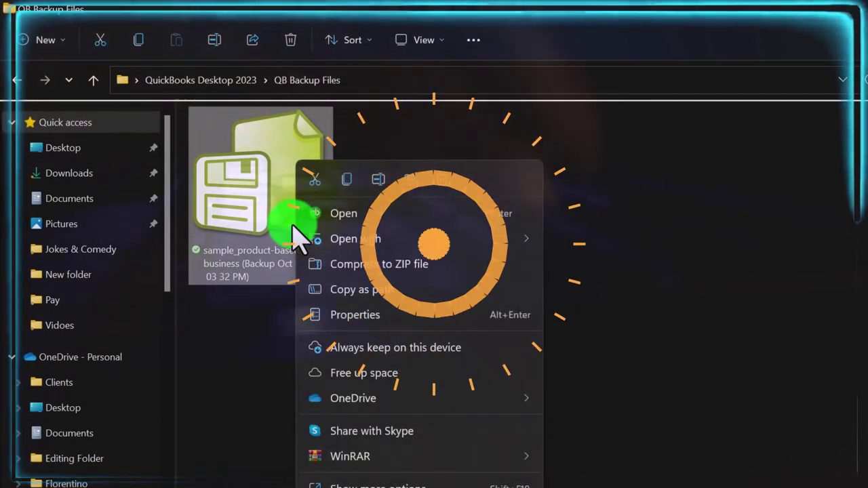
{"action": "left_click", "coordinate": [337, 315]}
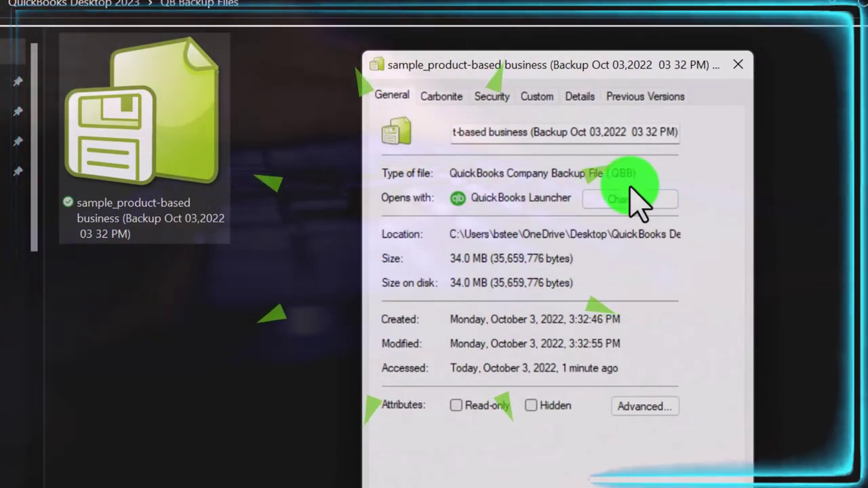
{"action": "left_click", "coordinate": [738, 65]}
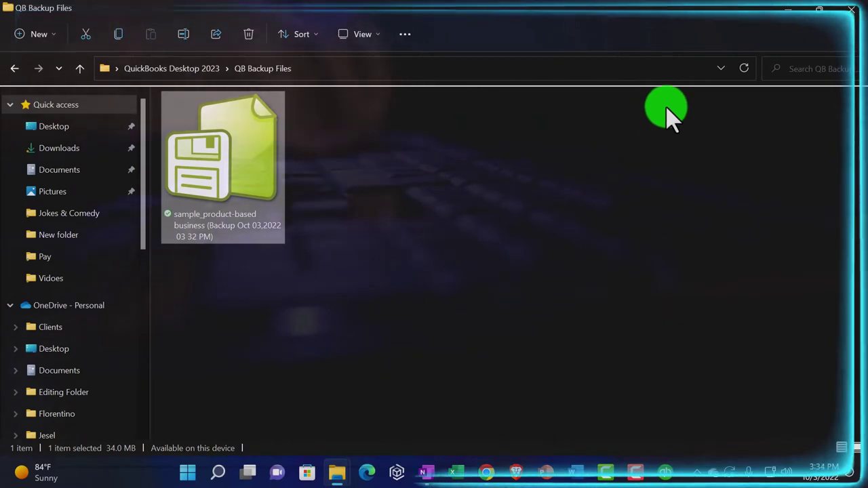
- Restore the folder window to a smaller size and inspect the sample_product-based business company file in QB Data Files
{"action": "left_click", "coordinate": [802, 14]}
{"action": "double_click", "coordinate": [94, 183]}
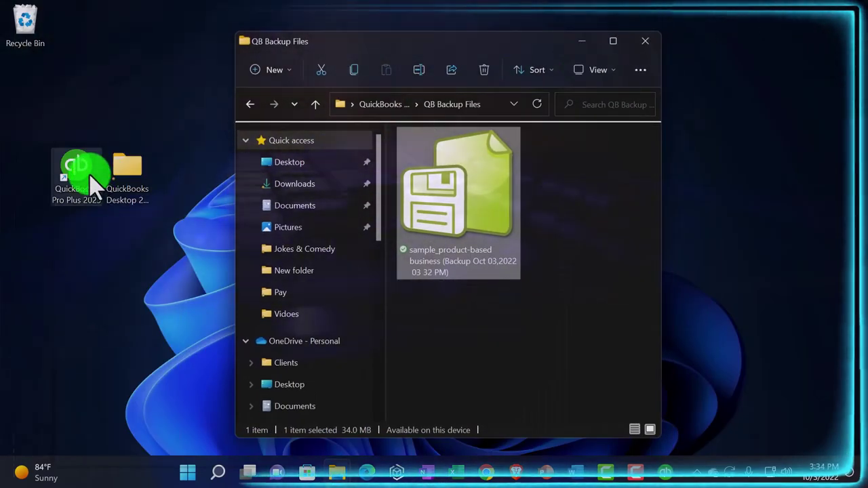
{"action": "left_click", "coordinate": [369, 105]}
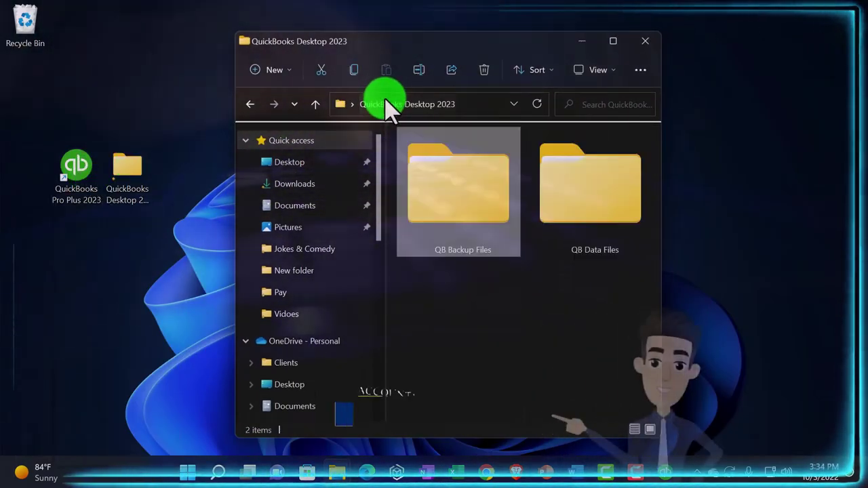
{"action": "double_click", "coordinate": [585, 217]}
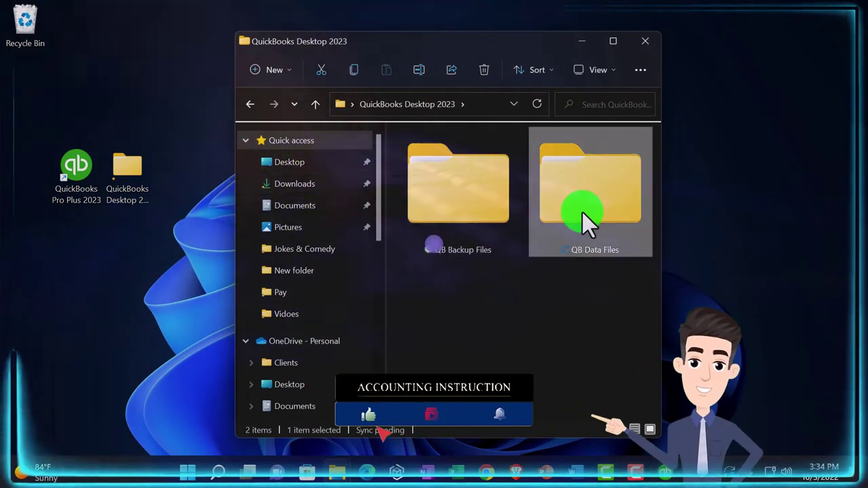
{"action": "left_click", "coordinate": [480, 262]}
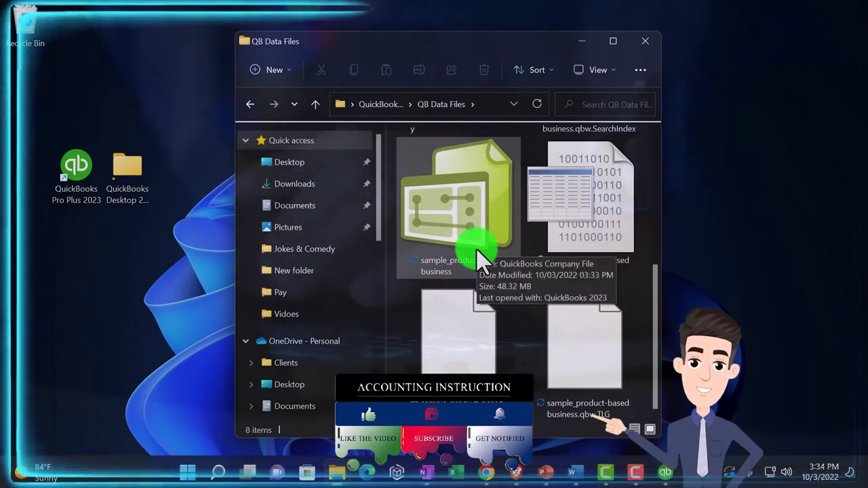
- Go back up to QuickBooks Desktop 2023 and open its QB Backup Files folder
{"action": "left_click", "coordinate": [381, 105]}
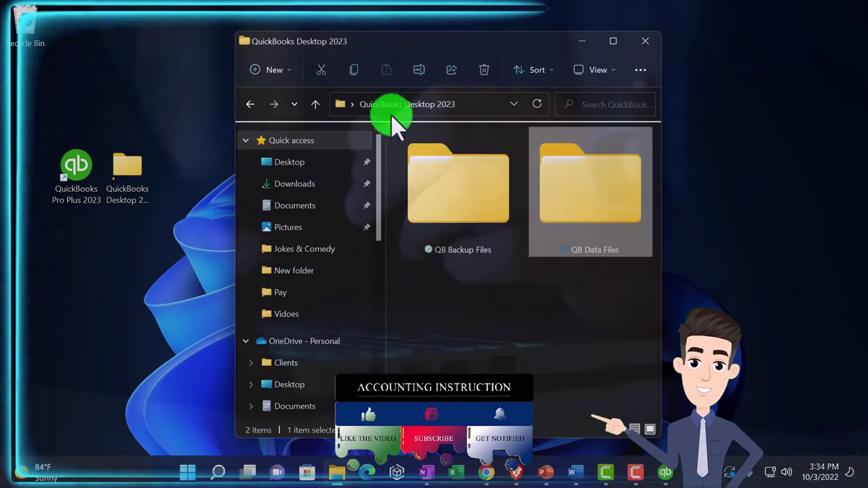
{"action": "left_click", "coordinate": [489, 195]}
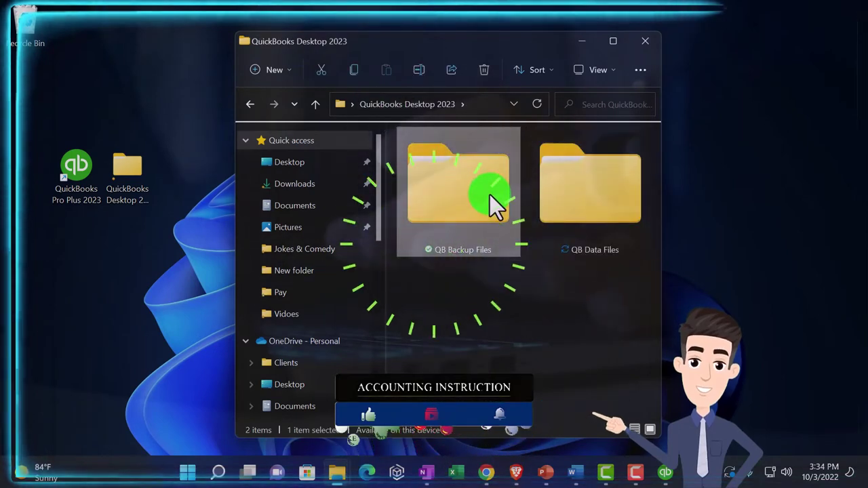
{"action": "double_click", "coordinate": [490, 195]}
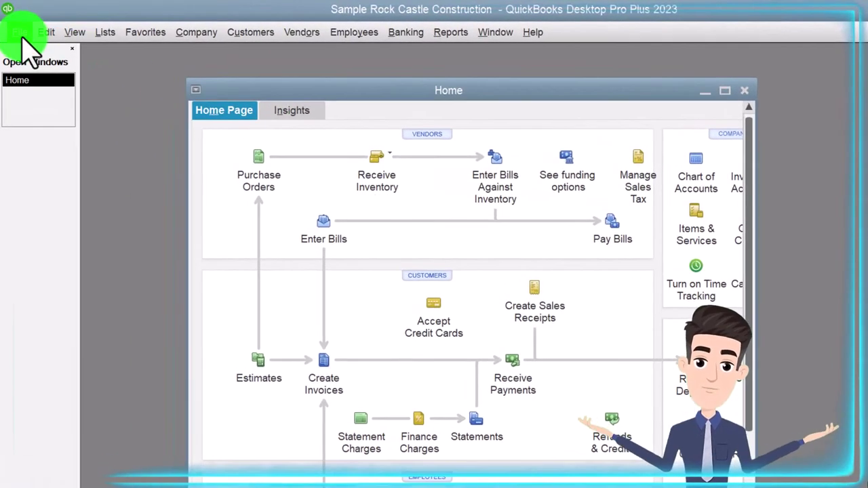
- In QuickBooks Desktop, look through the local and online backup options available for the company file
{"action": "left_click", "coordinate": [19, 32]}
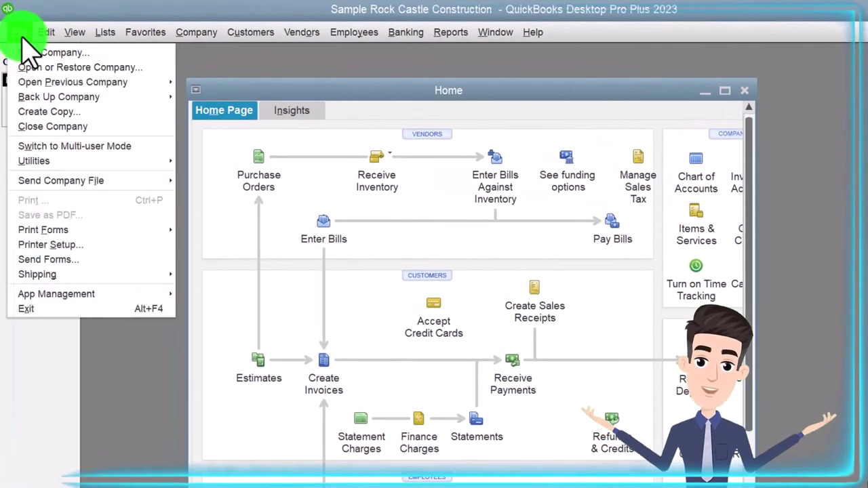
{"action": "left_click", "coordinate": [48, 97]}
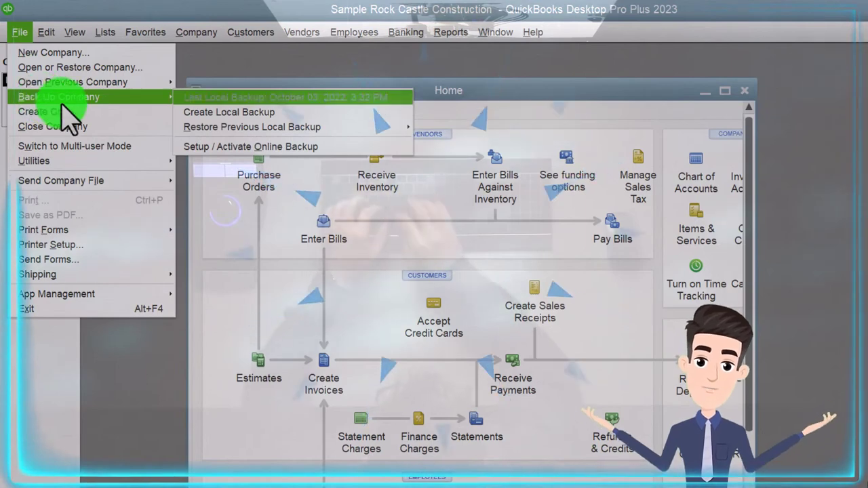
{"action": "left_click", "coordinate": [213, 156]}
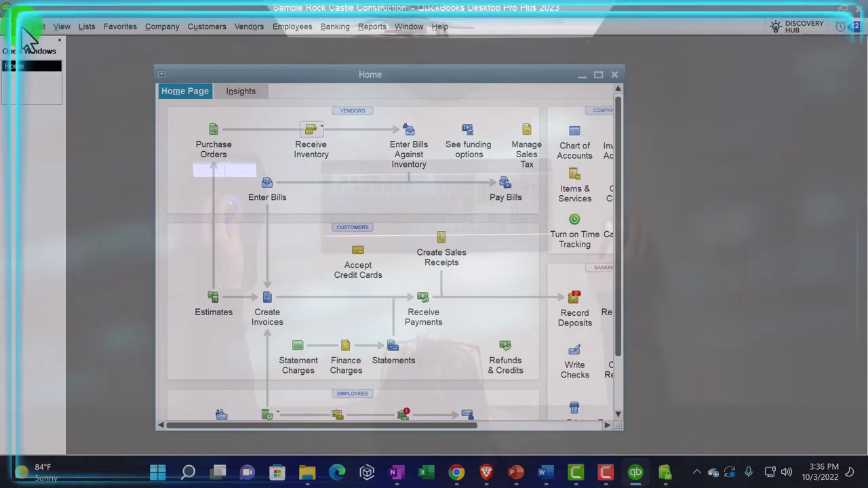
- Start another local backup, choose Only schedule future backups, and continue to the backup schedule settings
{"action": "left_click", "coordinate": [32, 27]}
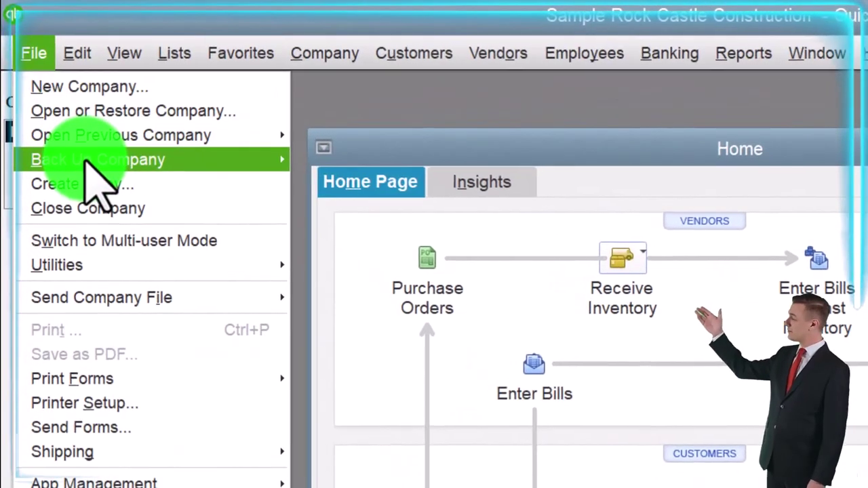
{"action": "mouse_move", "coordinate": [42, 80]}
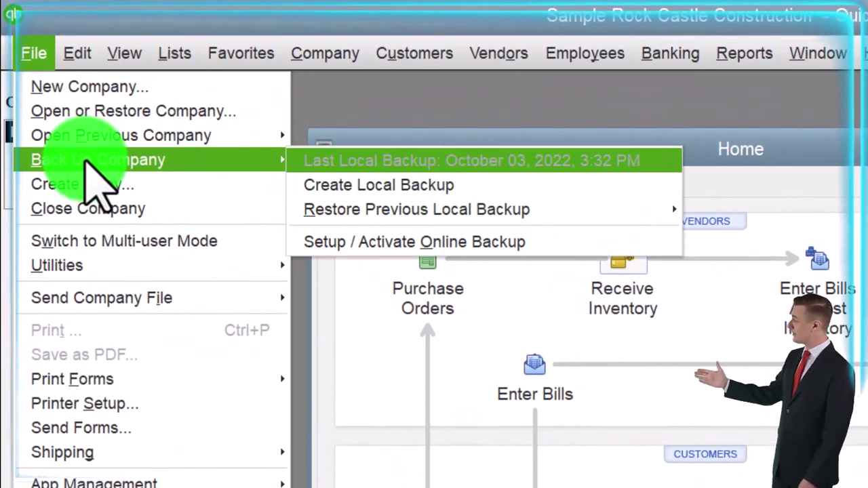
{"action": "left_click", "coordinate": [488, 187]}
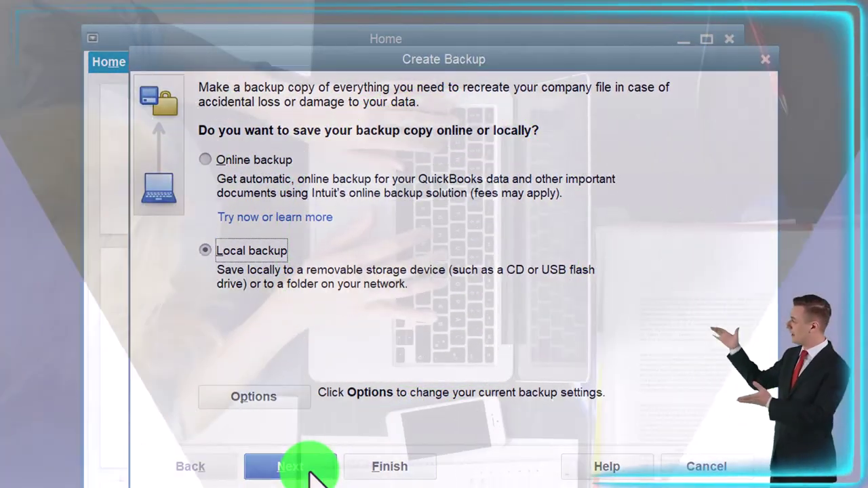
{"action": "left_click", "coordinate": [309, 468]}
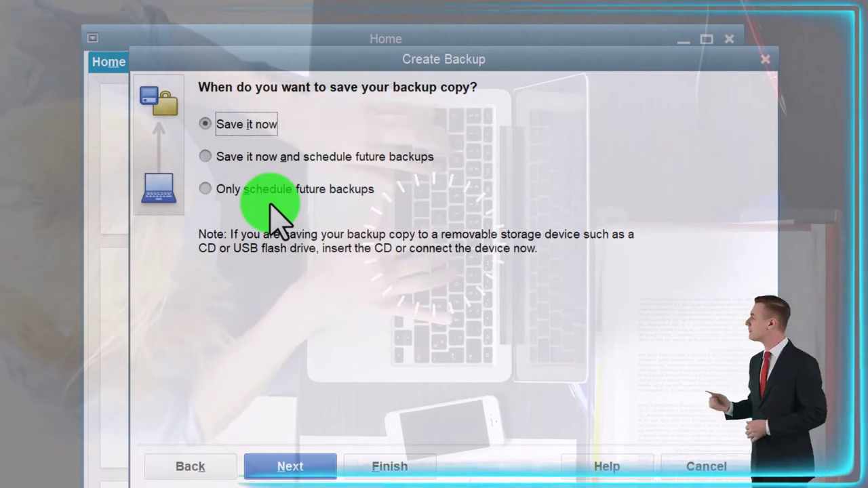
{"action": "left_click", "coordinate": [203, 190]}
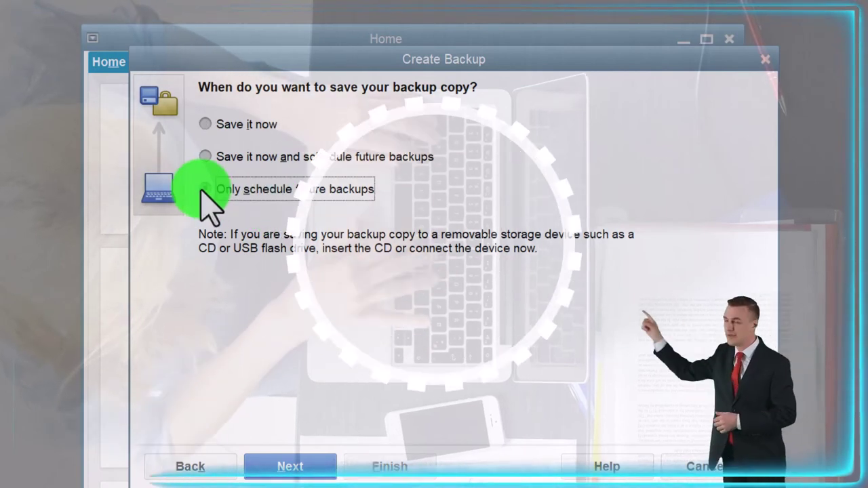
{"action": "left_click", "coordinate": [284, 467]}
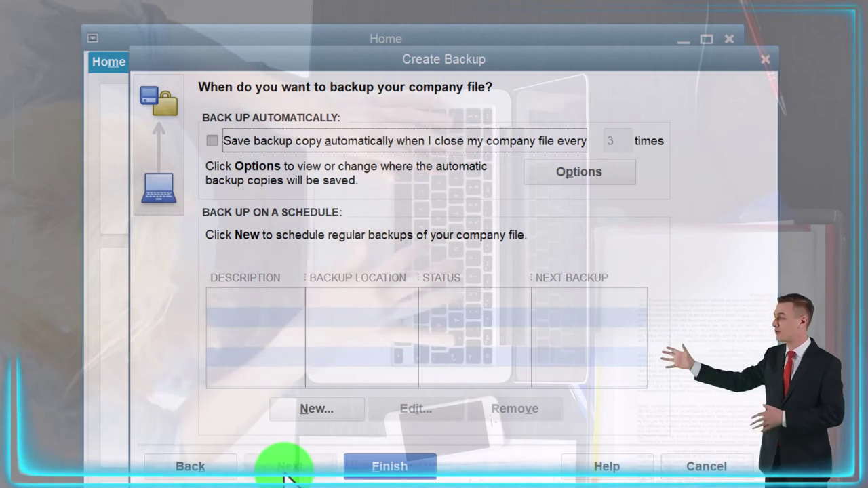